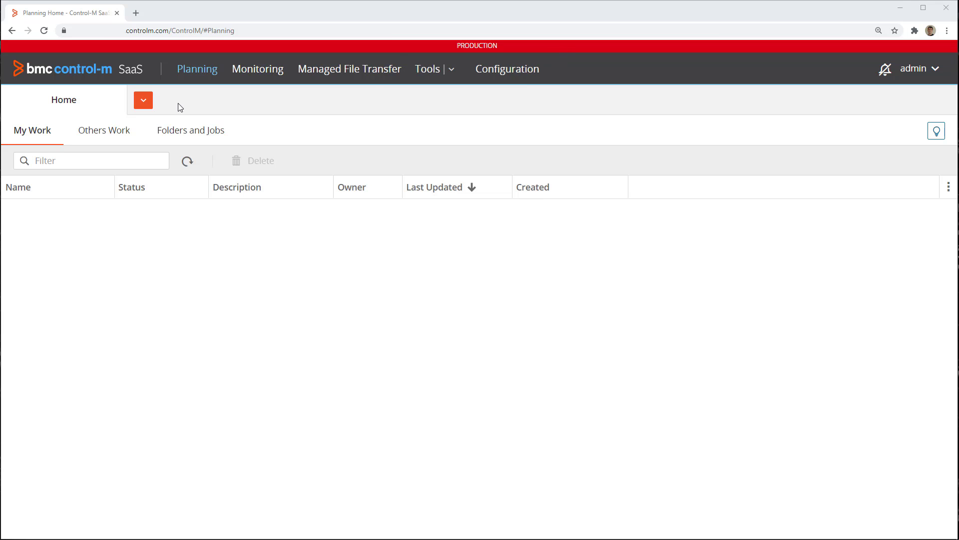
Switch to Configuration and pick System Settings from the configuration-area dropdown.
click(495, 75)
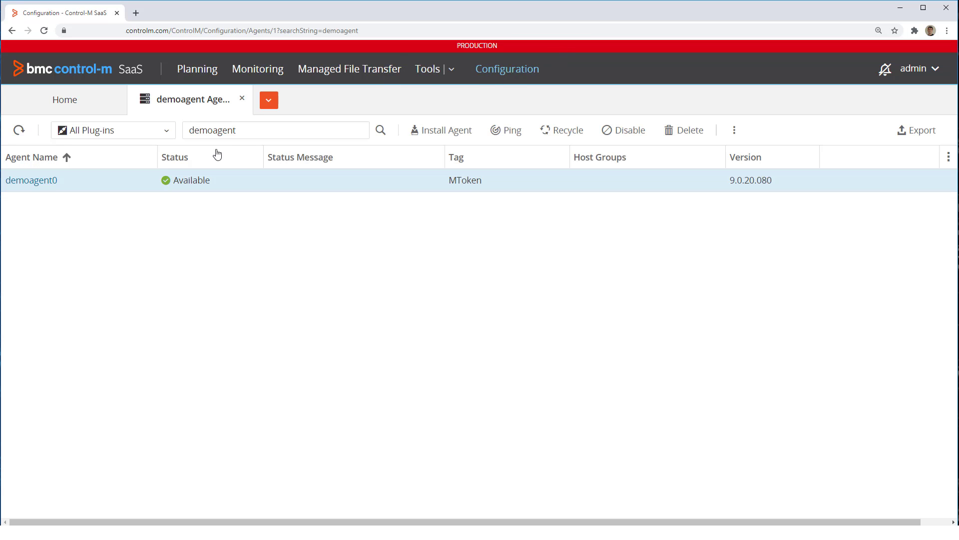
click(268, 99)
click(283, 252)
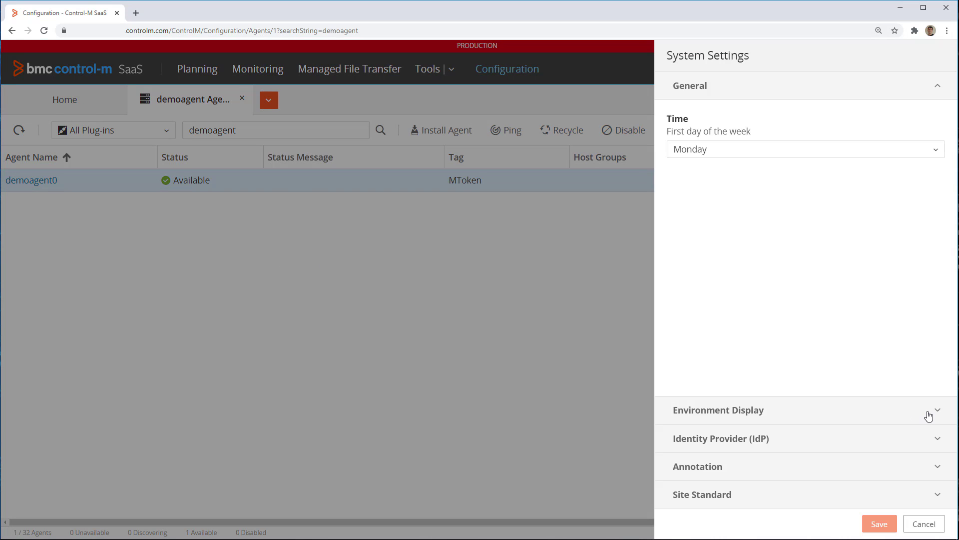
Set the Environment Display banner to Green and select the PRODUCTION title and old description for replacement.
click(929, 411)
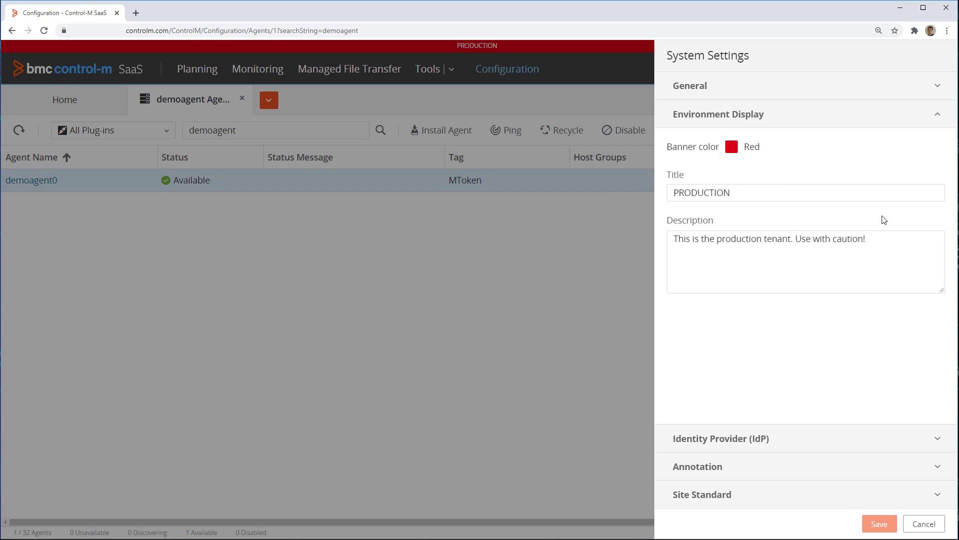
click(731, 147)
click(730, 169)
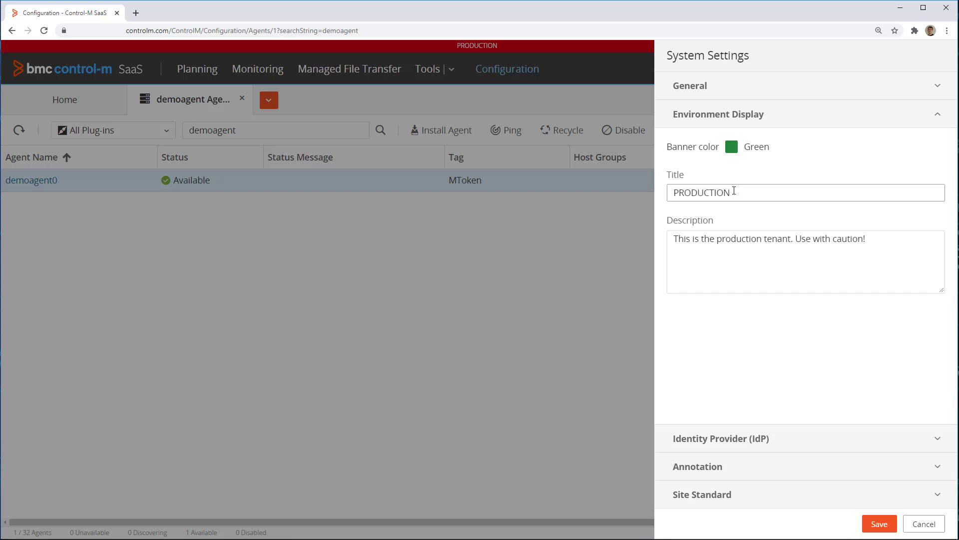
drag(735, 193, 671, 195)
text(SANDBOX)
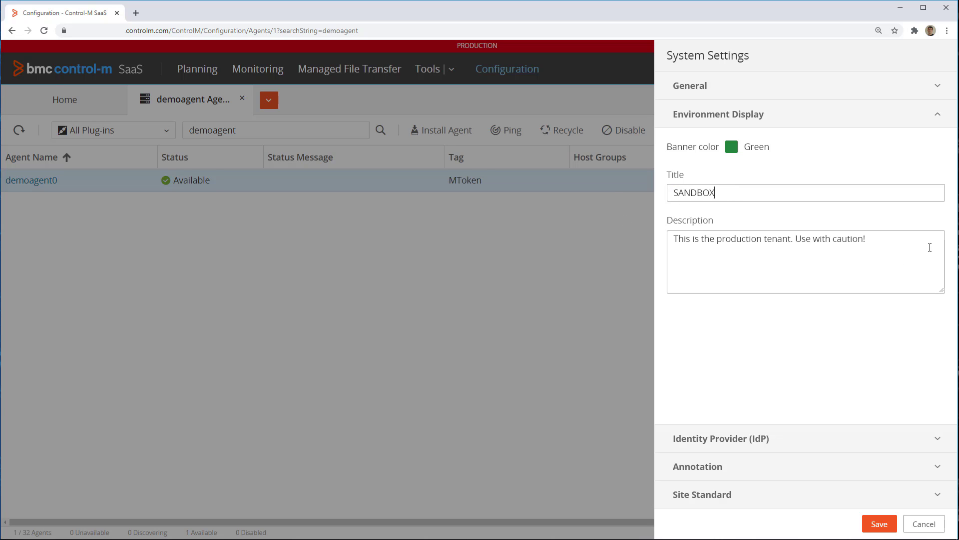
drag(928, 248, 671, 240)
text(No)
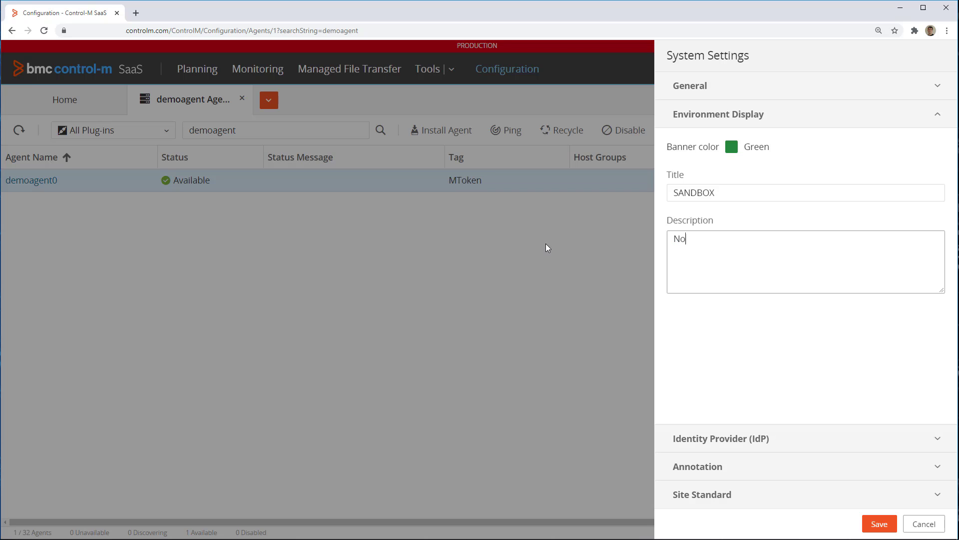
text(tice: )
text(down for main)
text(tenance tomo)
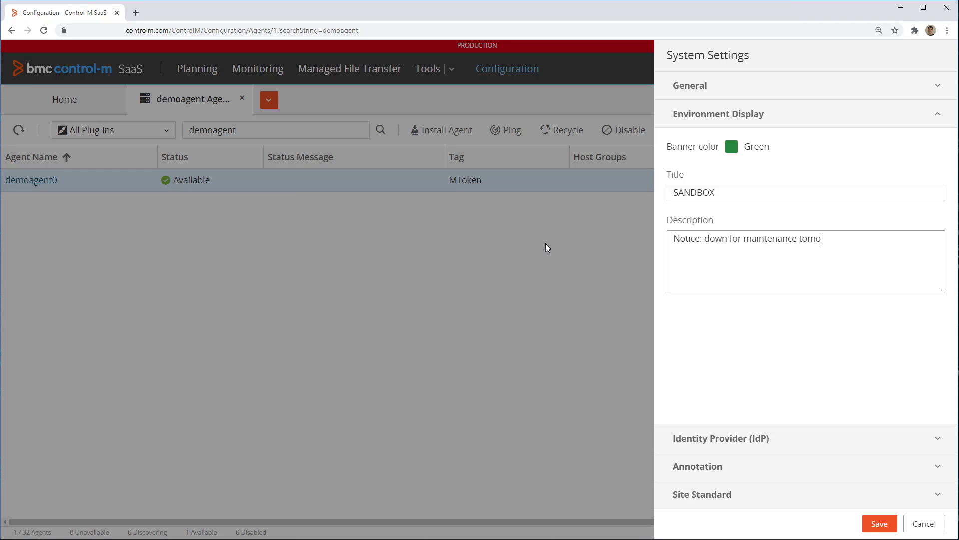
text(rrow)
Save the system settings, then choose Log Out from the account menu.
click(874, 525)
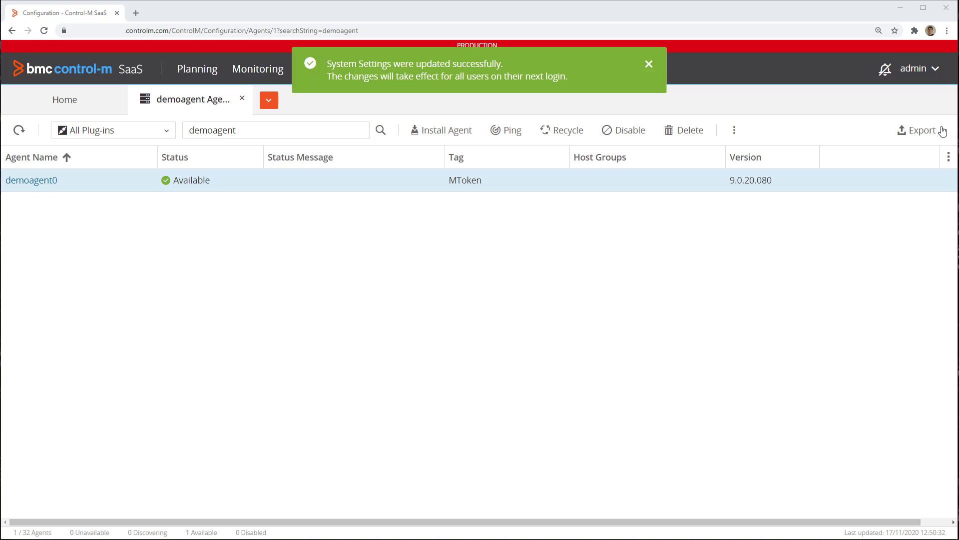
click(936, 68)
click(896, 178)
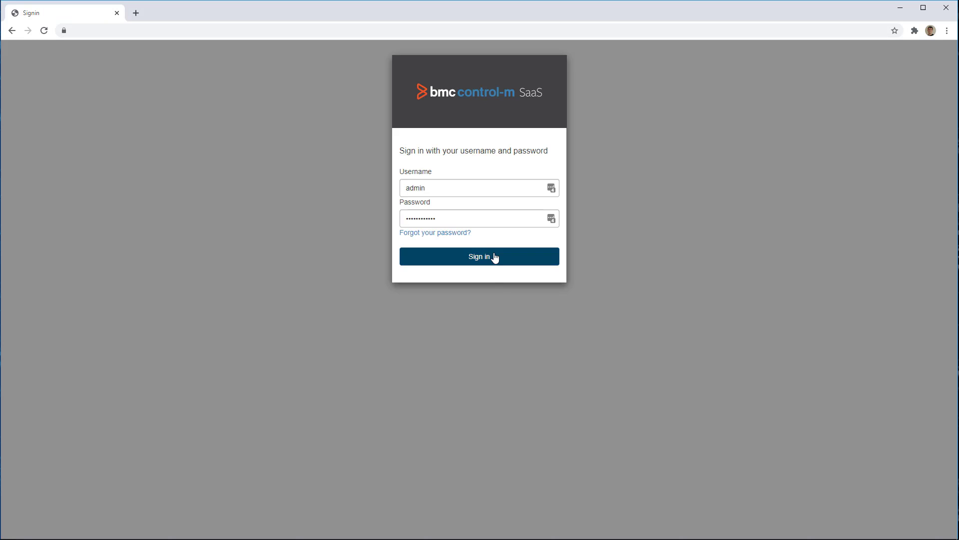
Sign back in to the tenant using the autofilled credentials.
click(493, 258)
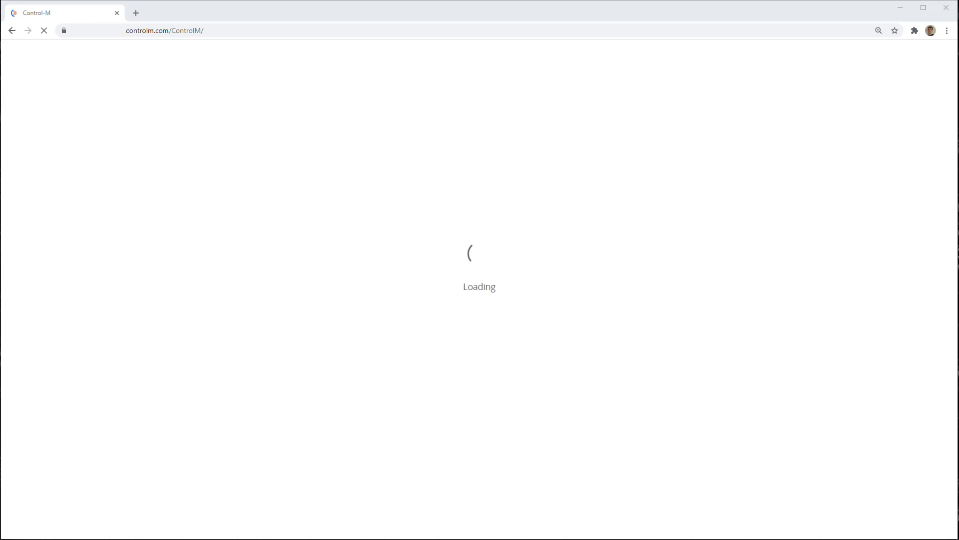